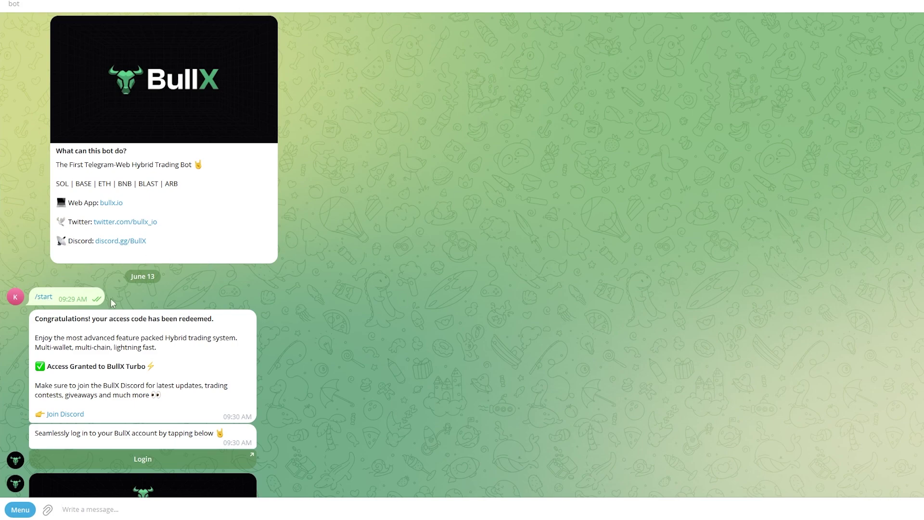
# Step: Highlight the redeemed access code message in the BullX bot chat, then send /addfunds
pyautogui.moveTo(35, 319); pyautogui.dragTo(124, 331)
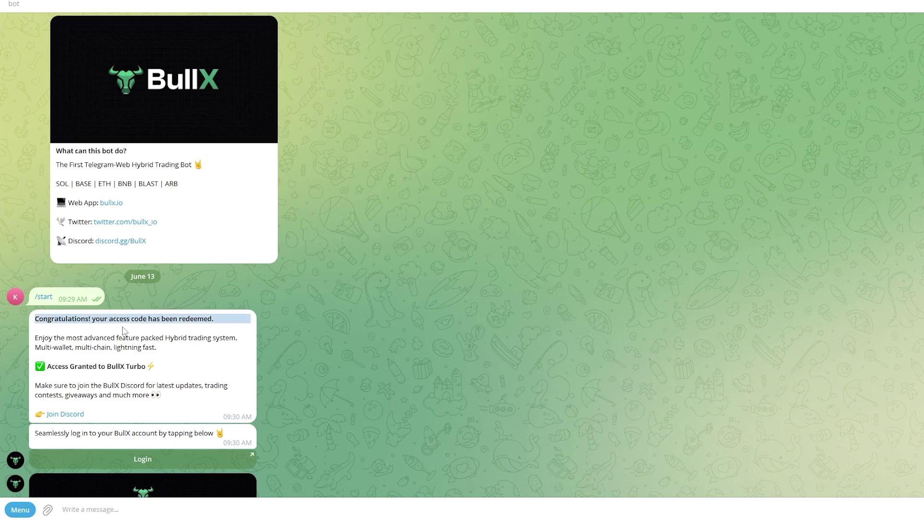
pyautogui.click(201, 334)
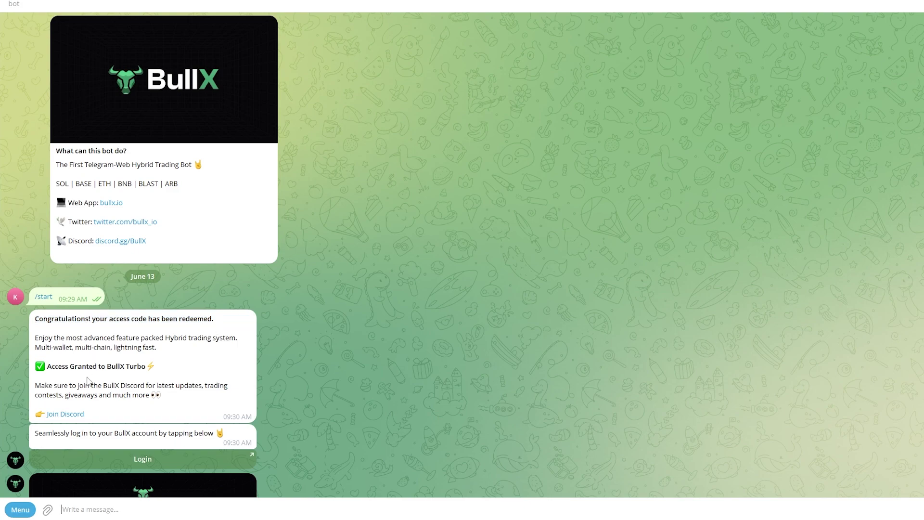
pyautogui.click(104, 456)
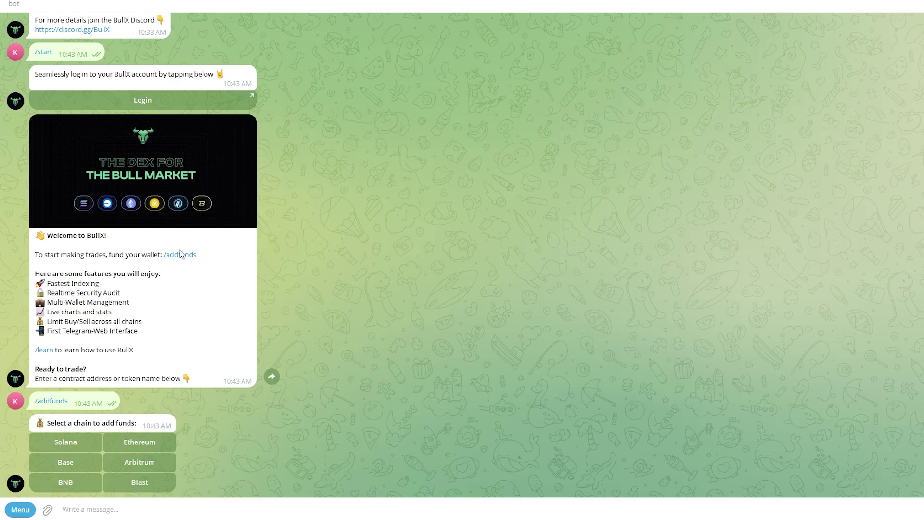
# Step: Choose Solana for adding funds, heart-reacting to the welcome, chain-selection and deposit messages
pyautogui.doubleClick(252, 264)
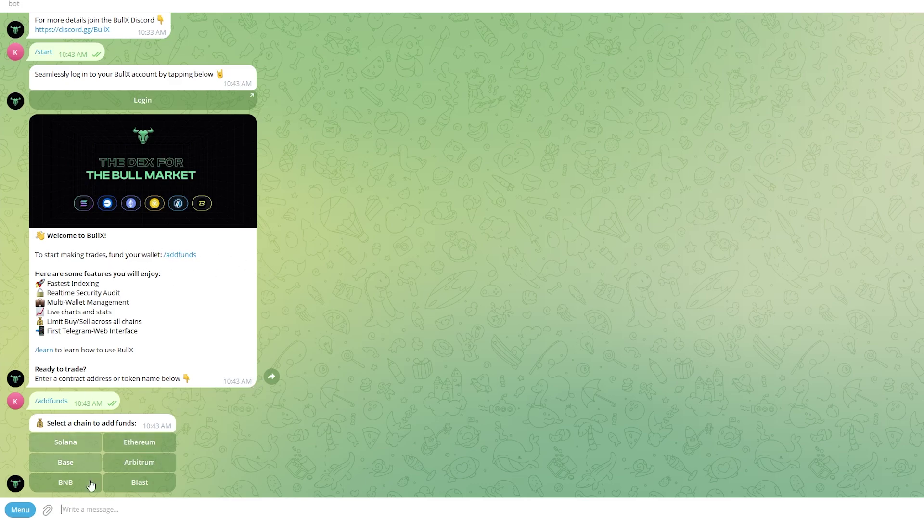
pyautogui.doubleClick(138, 422)
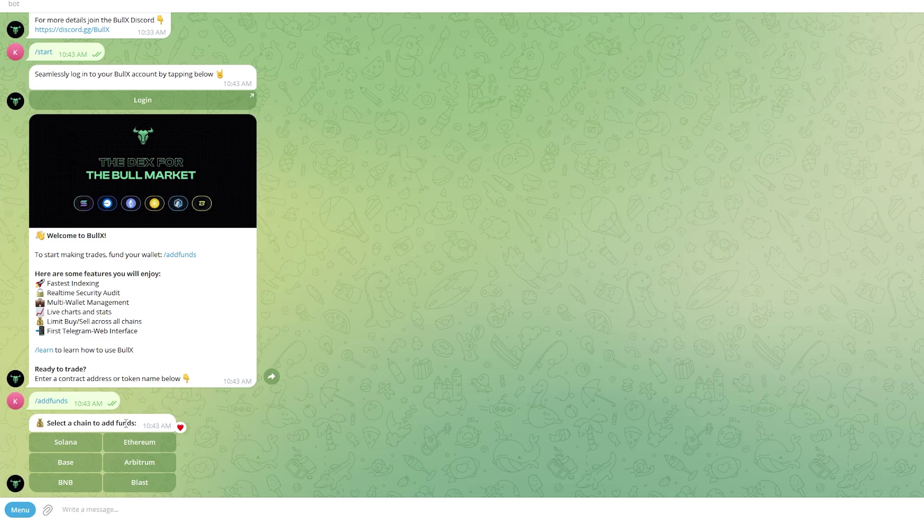
pyautogui.click(69, 442)
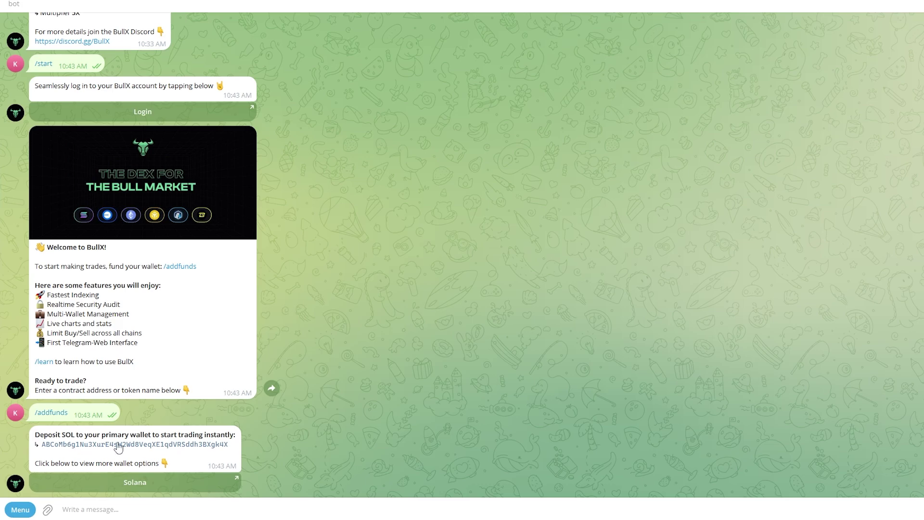
pyautogui.doubleClick(154, 448)
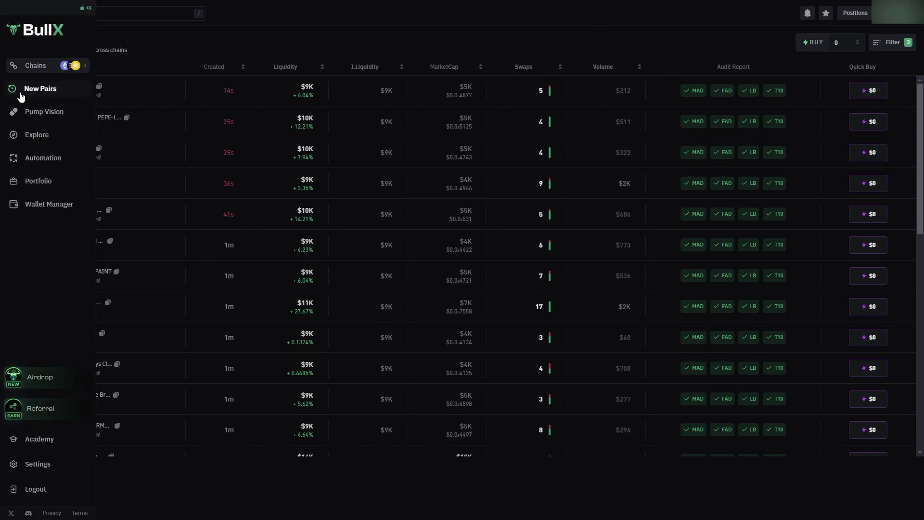
# Step: Expand the left sidebar to reveal Chains, New Pairs, Pump Vision, Explore and Portfolio
pyautogui.click(462, 32)
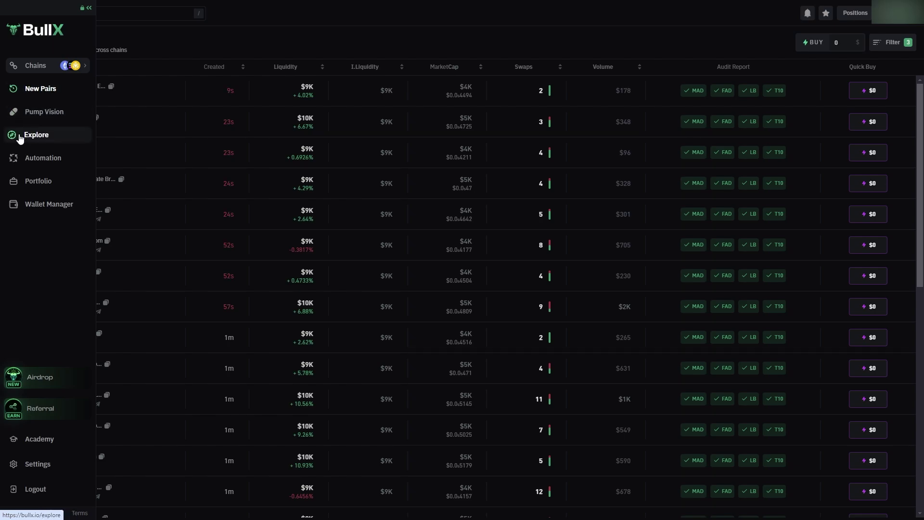
# Step: Open Pump Vision showing New Creations, About to Graduate and Graduated tokens
pyautogui.click(44, 111)
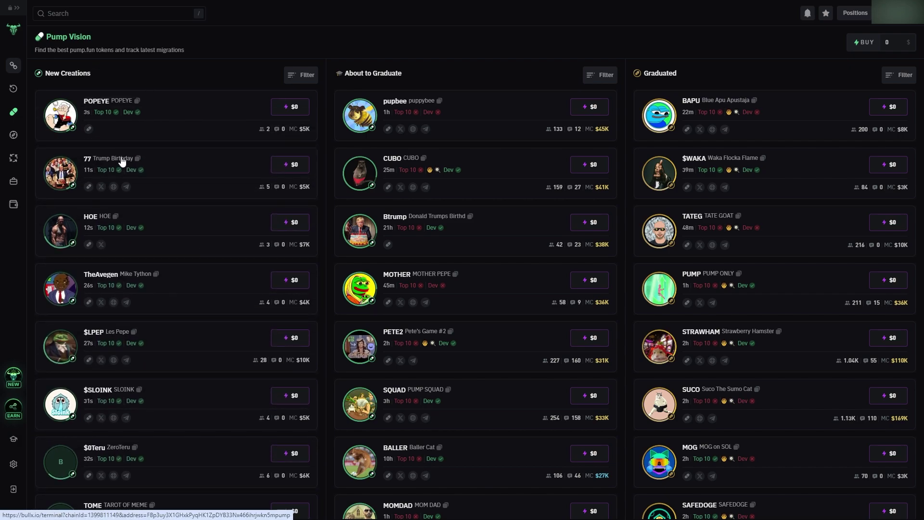
pyautogui.scroll(-1, 180, 146)
pyautogui.scroll(-3, 180, 146)
pyautogui.scroll(5, 185, 181)
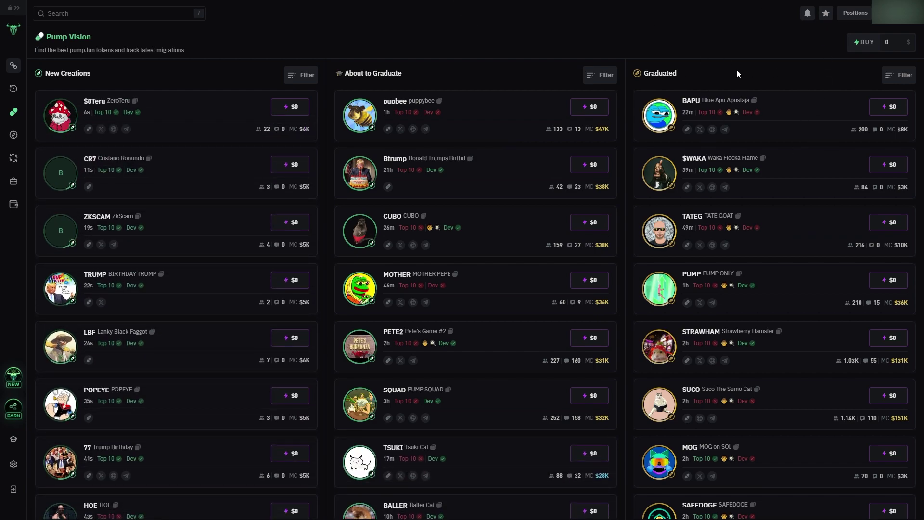
pyautogui.scroll(-3, 731, 128)
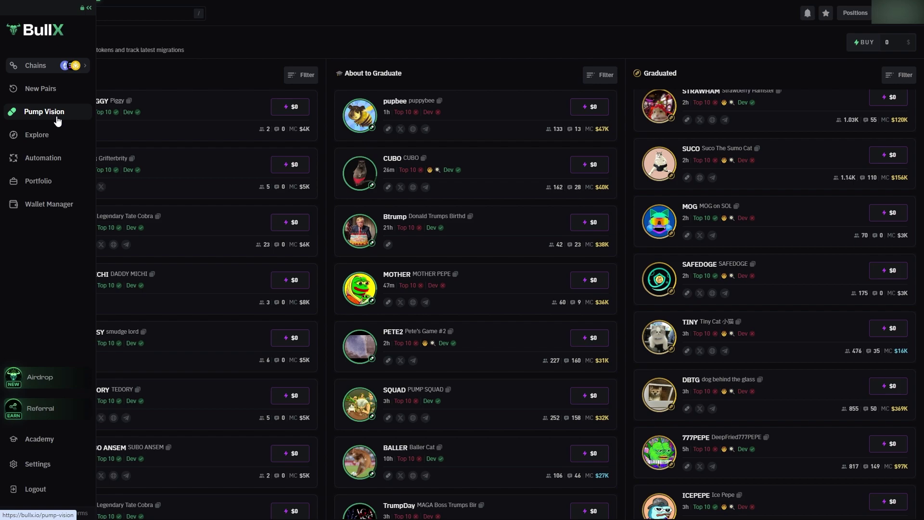
# Step: Open Explore and view the Gainers list, then the Losers list
pyautogui.click(14, 134)
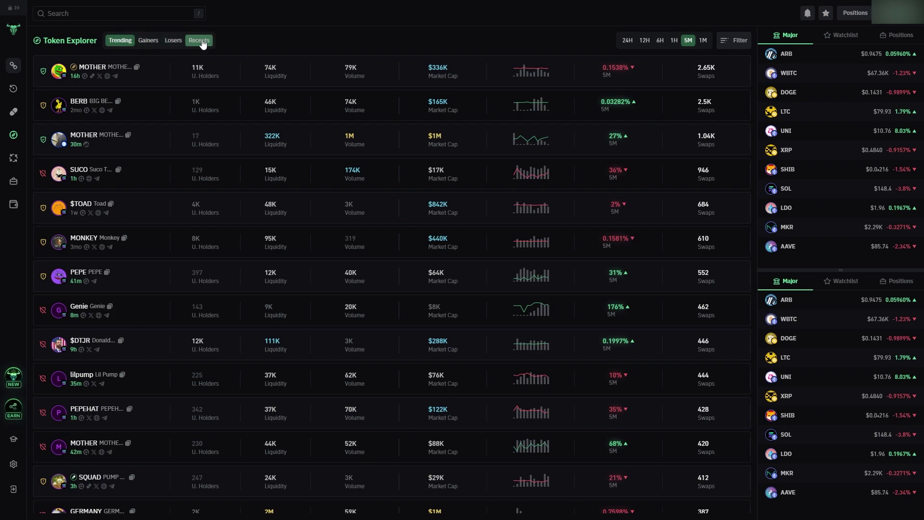
pyautogui.click(146, 44)
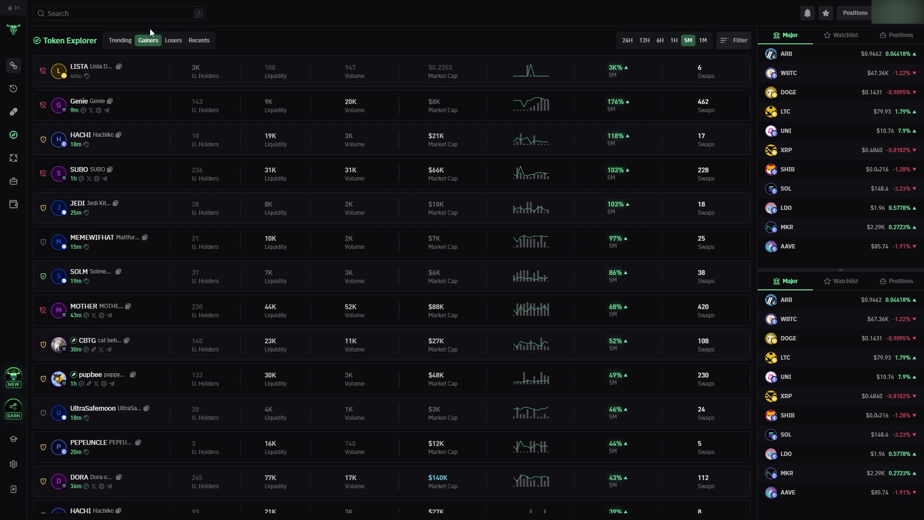
pyautogui.click(173, 42)
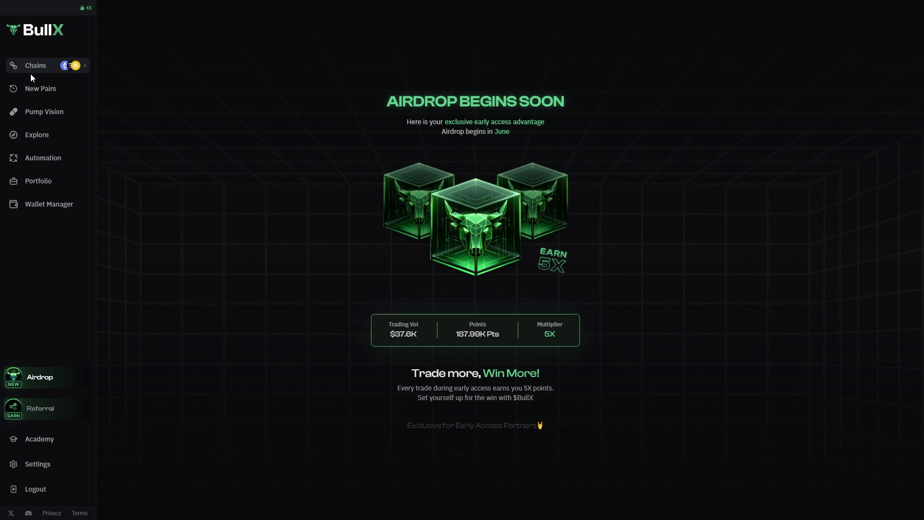
pyautogui.moveTo(13, 65)
pyautogui.moveTo(13, 97)
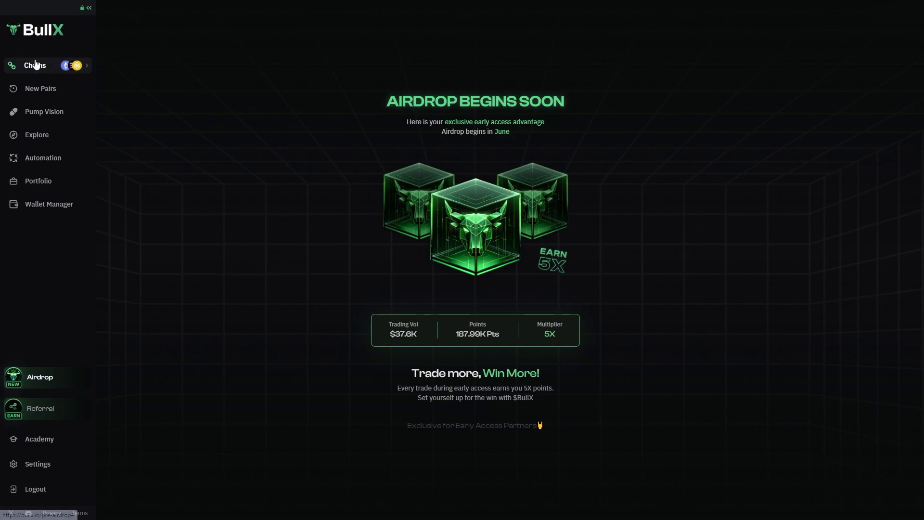
# Step: Open the Chains dialog listing Ethereum, Binance, Base, Arbitrum, Blast and Solana
pyautogui.click(35, 62)
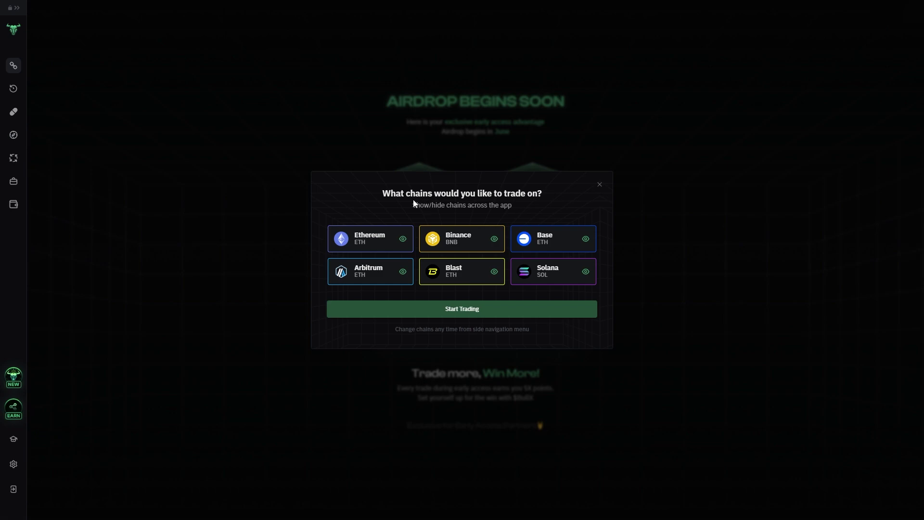
# Step: Hide Ethereum, Arbitrum, Blast, Binance and Base, leaving only Solana visible
pyautogui.click(402, 238)
pyautogui.click(403, 272)
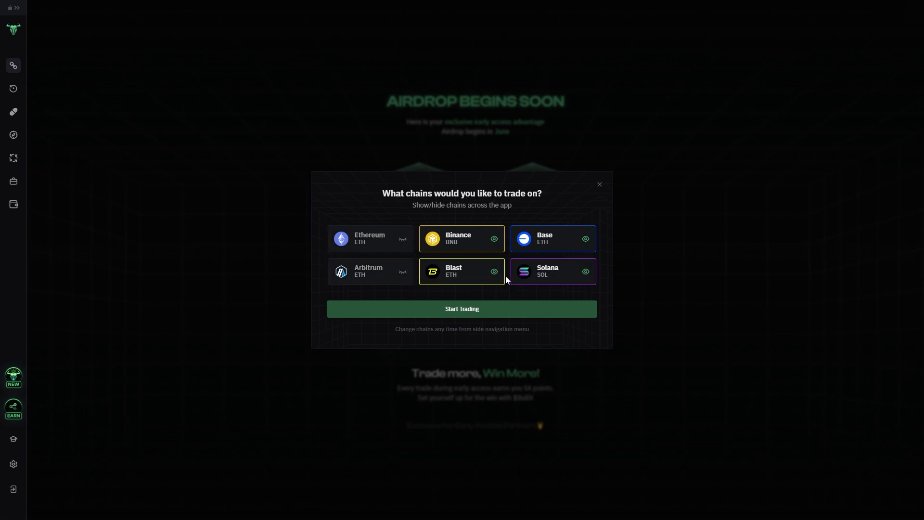
pyautogui.click(494, 271)
pyautogui.click(494, 238)
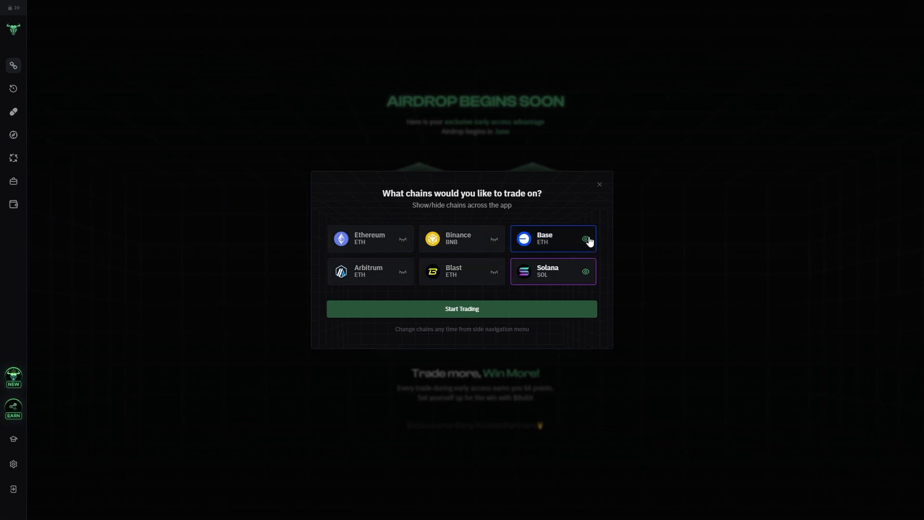
pyautogui.click(585, 238)
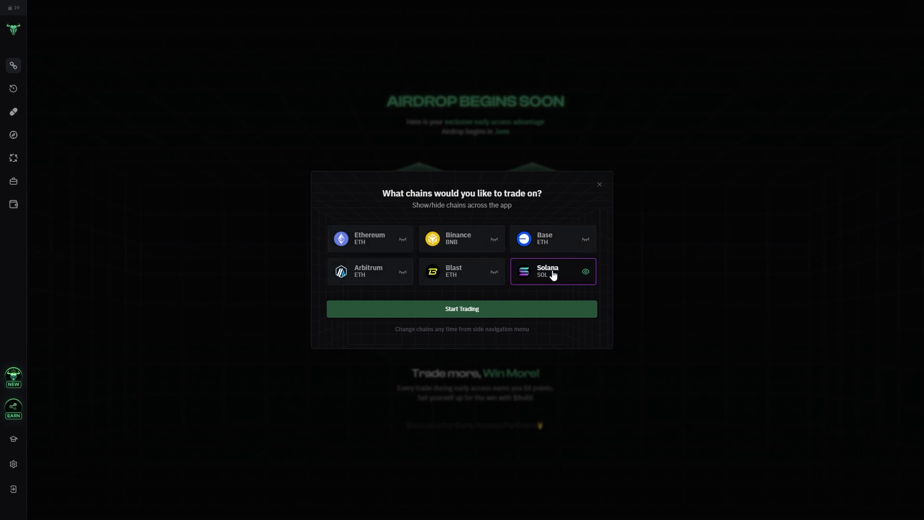
# Step: Apply the Solana-only chain selection with Start Trading
pyautogui.click(496, 310)
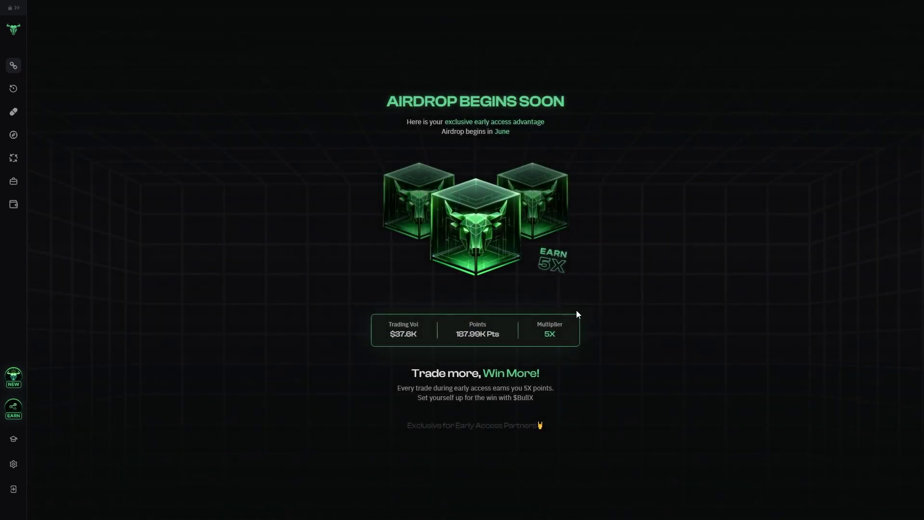